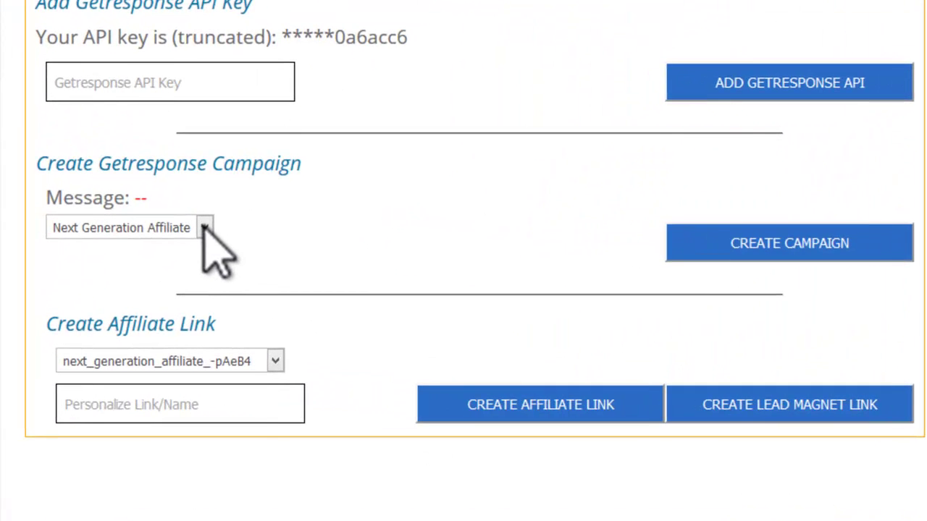
Check which products are available for creating a Getresponse campaign.
click(205, 229)
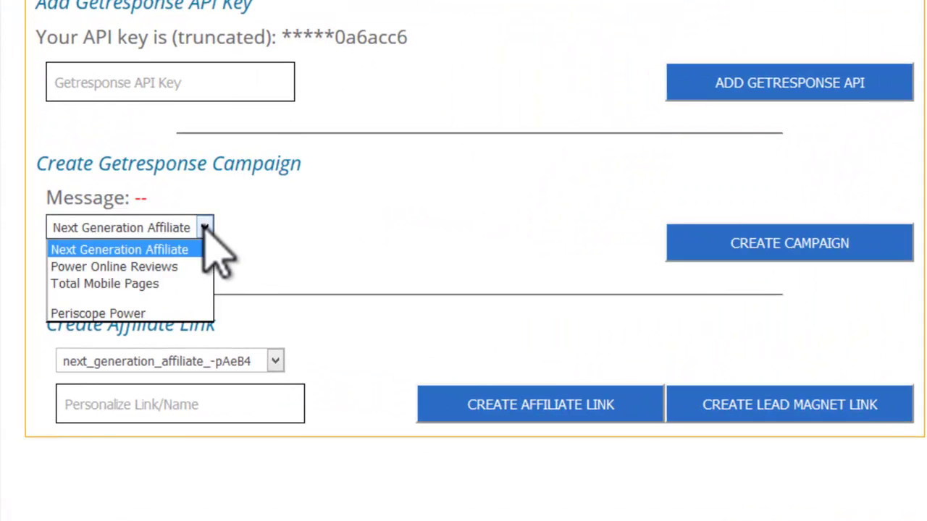
click(206, 227)
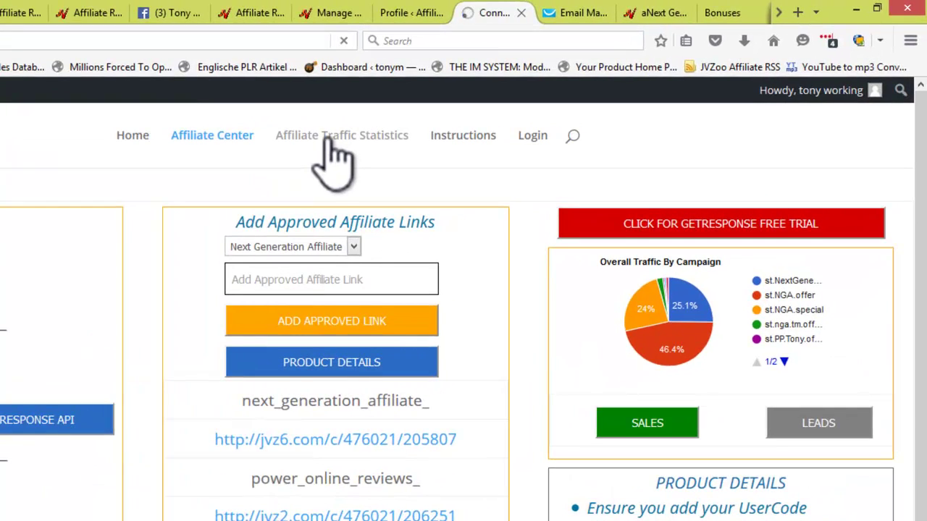
Open the Affiliate Traffic Statistics page and review the overall traffic charts, total sales and Sales Details table.
click(334, 140)
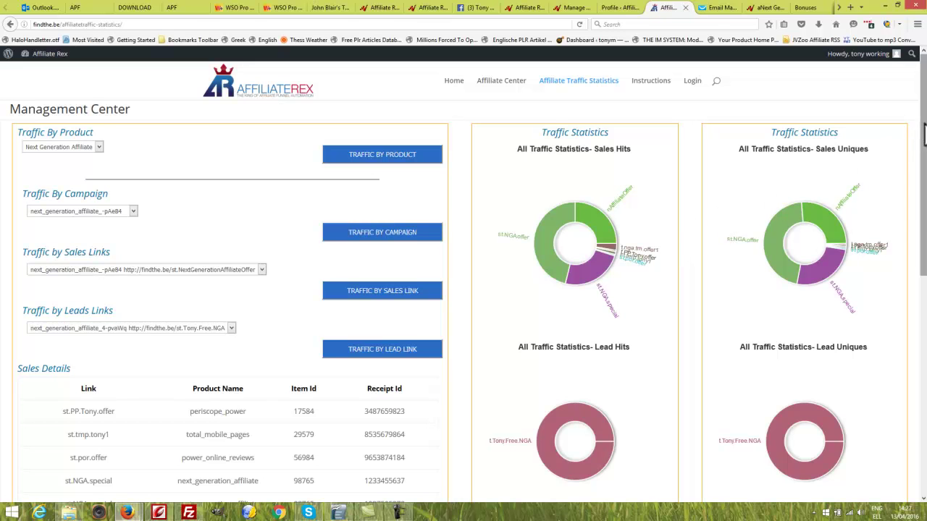
drag(920, 119, 916, 130)
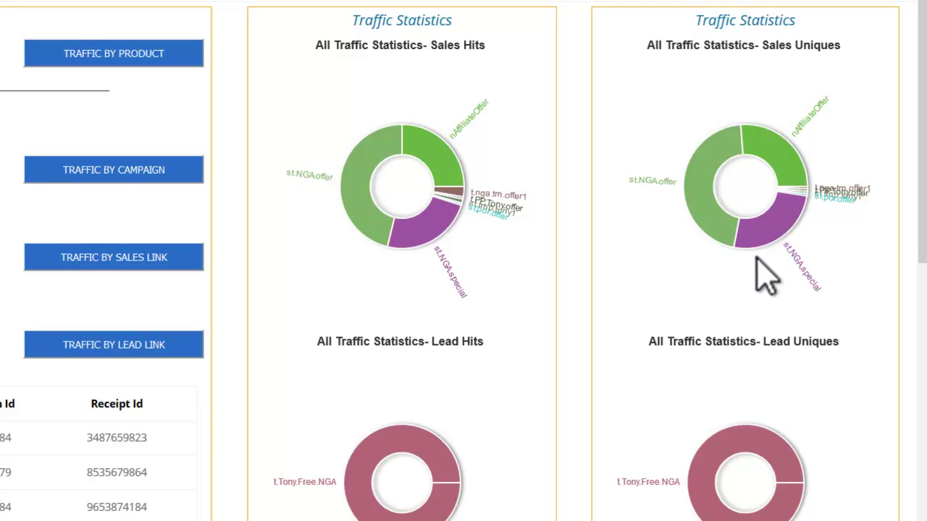
drag(920, 182, 912, 371)
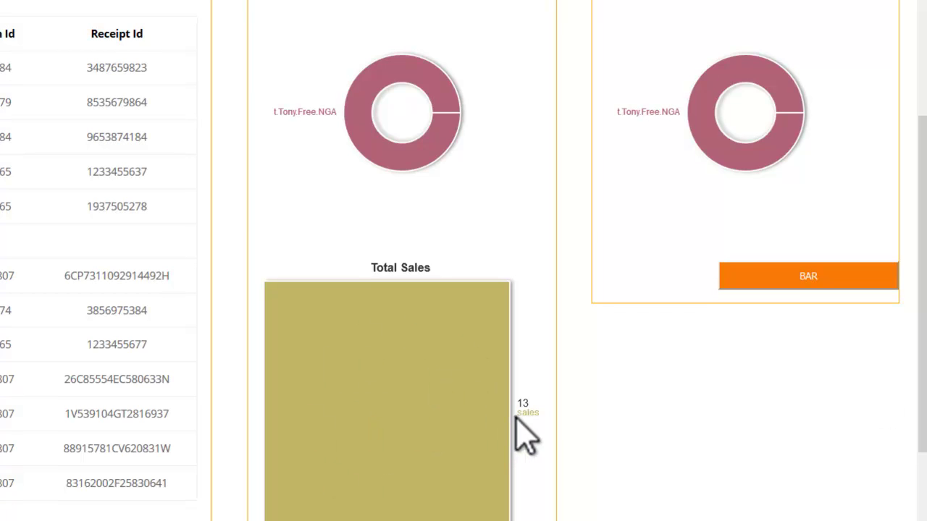
scroll(529, 421, up, 4)
scroll(530, 421, down, 5)
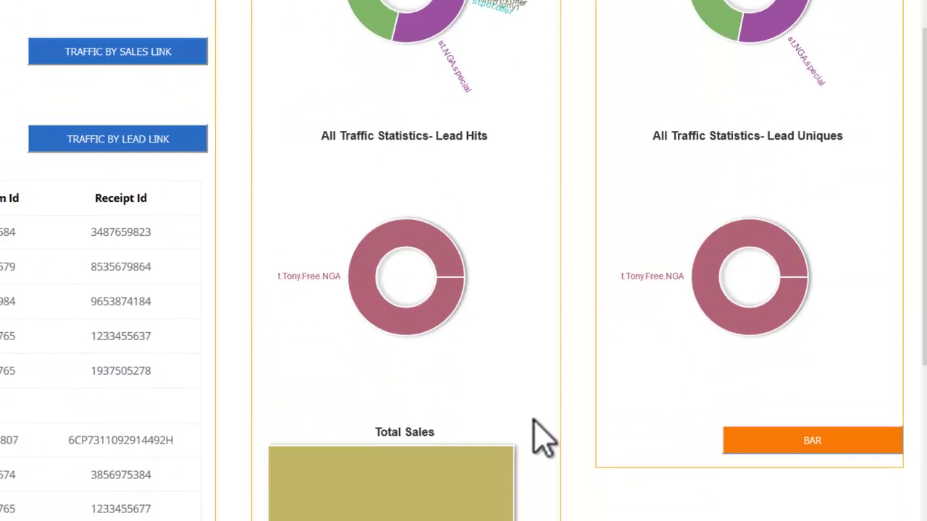
drag(79, 107, 157, 109)
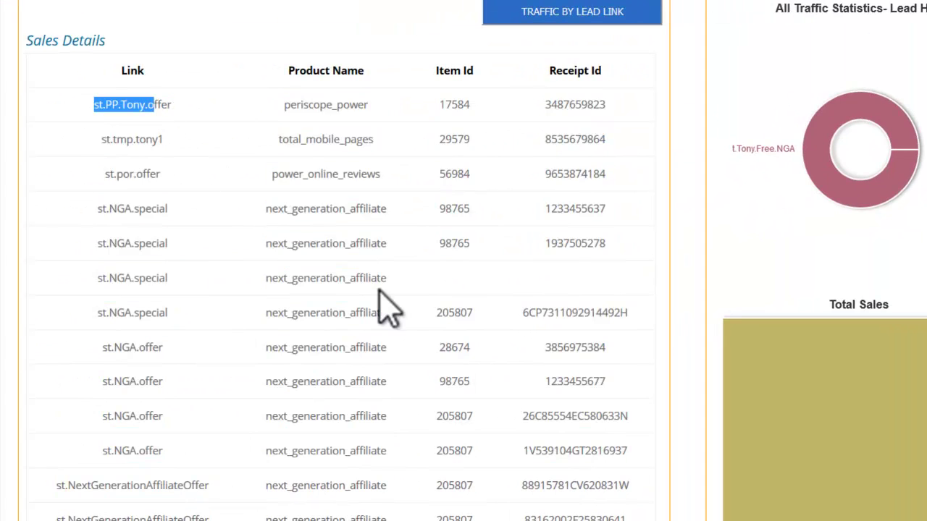
scroll(397, 308, up, 4)
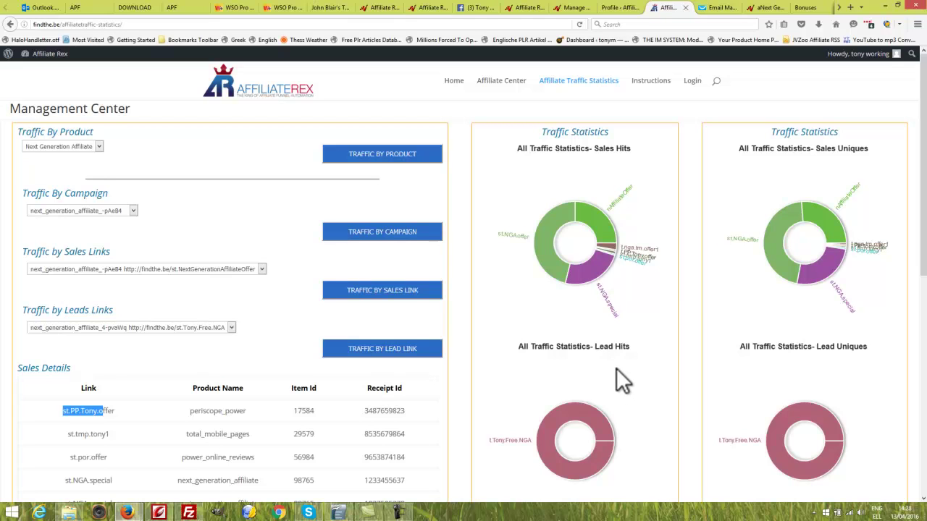
Display the traffic statistics by product for Next Generation Affiliate.
click(101, 147)
click(93, 158)
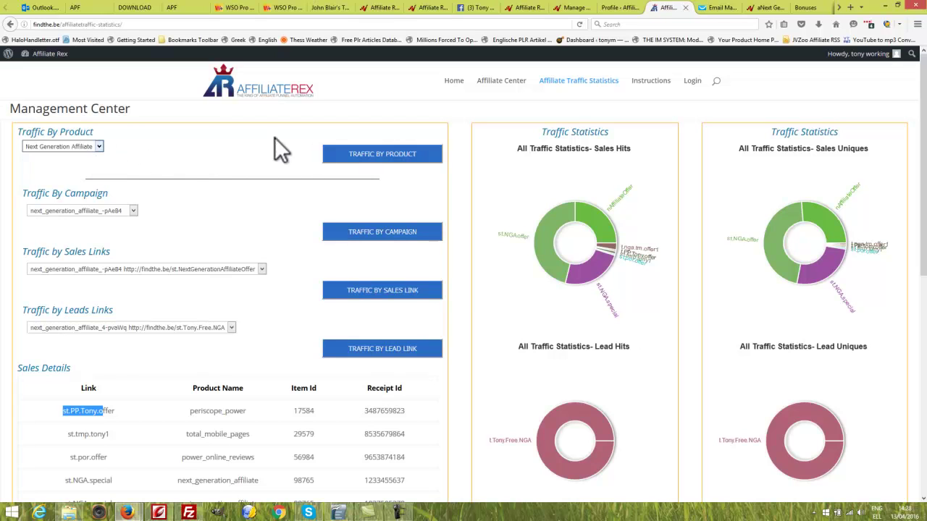
click(382, 155)
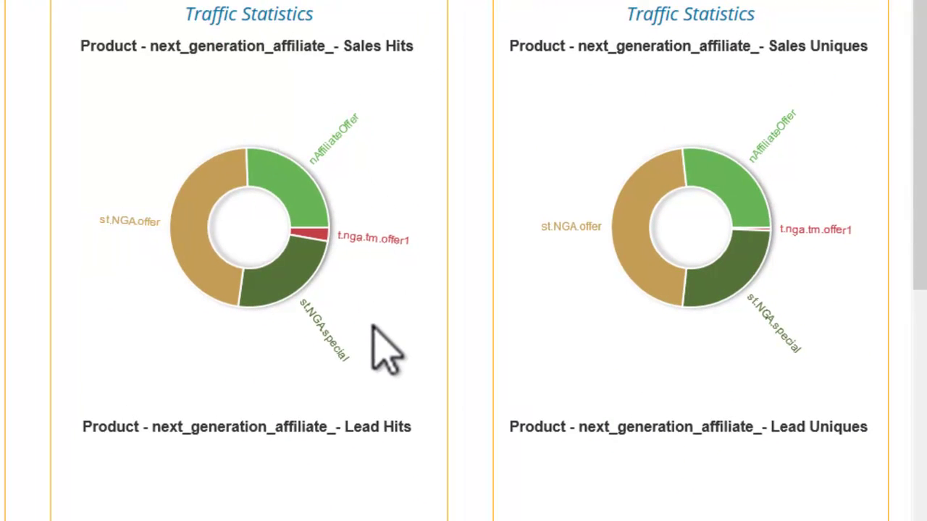
Examine the product's sales and lead charts for hits and uniques, along with its total sales chart.
scroll(378, 352, down, 3)
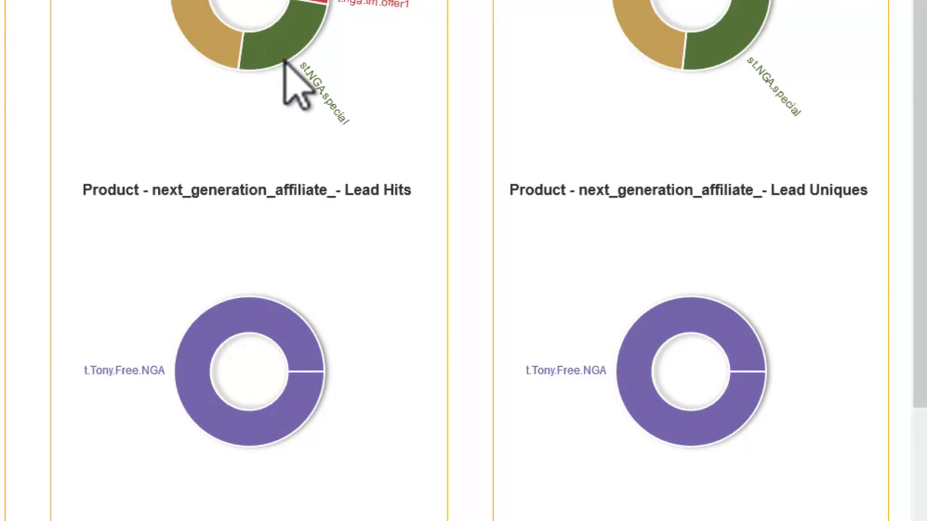
scroll(296, 93, up, 3)
scroll(331, 114, down, 1)
scroll(308, 119, up, 2)
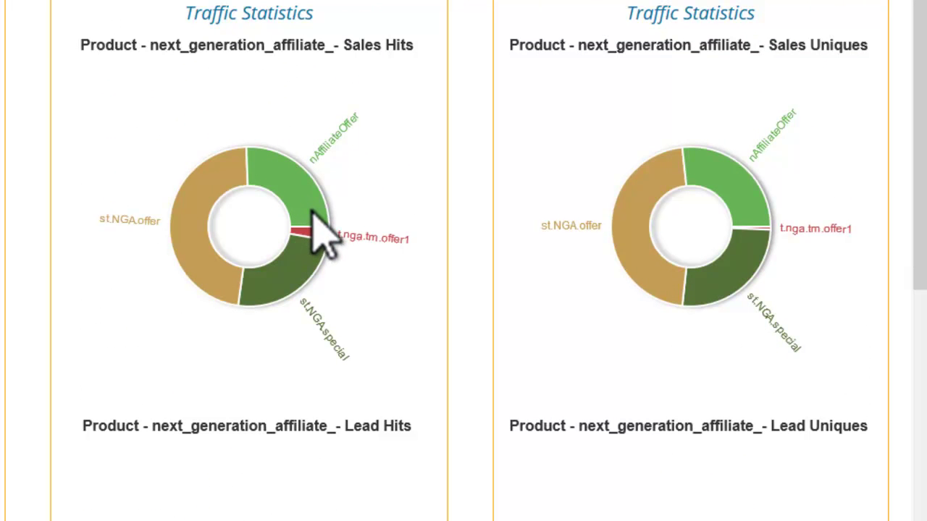
scroll(318, 239, down, 4)
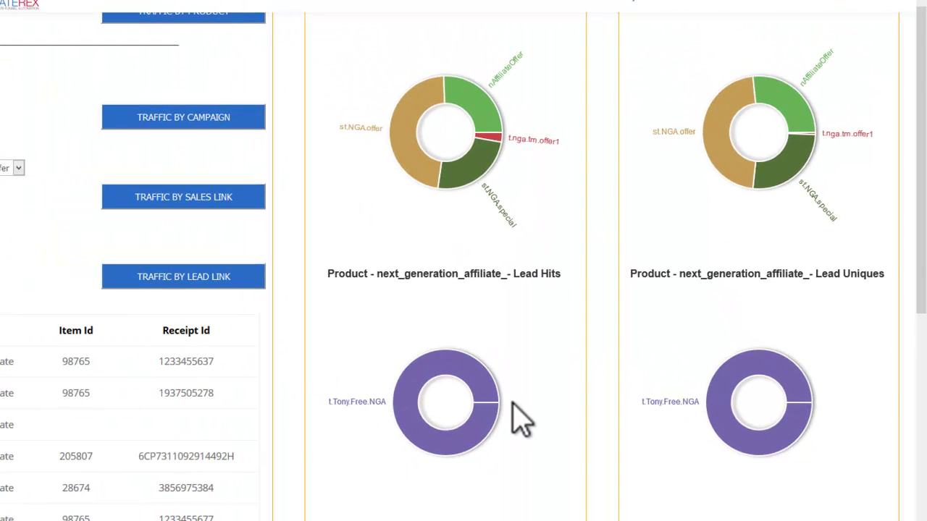
scroll(520, 371, down, 2)
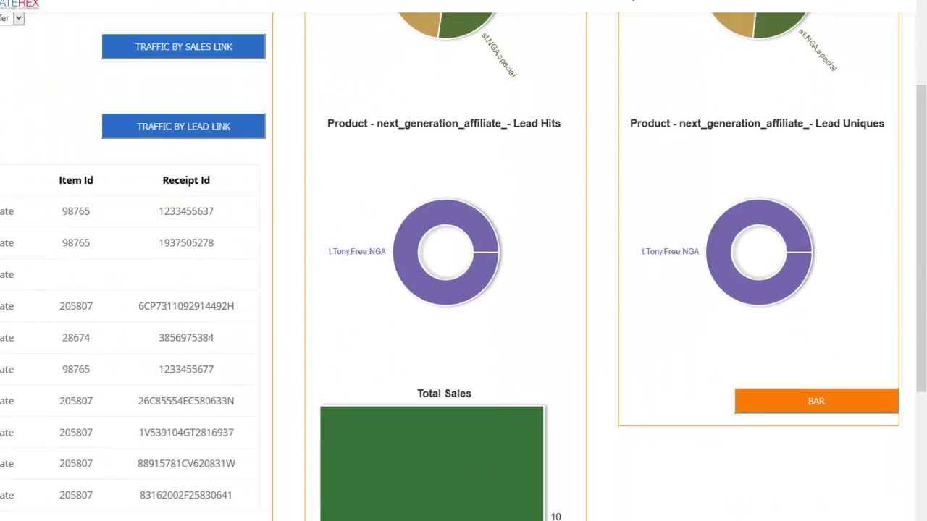
scroll(474, 498, down, 1)
scroll(474, 485, up, 4)
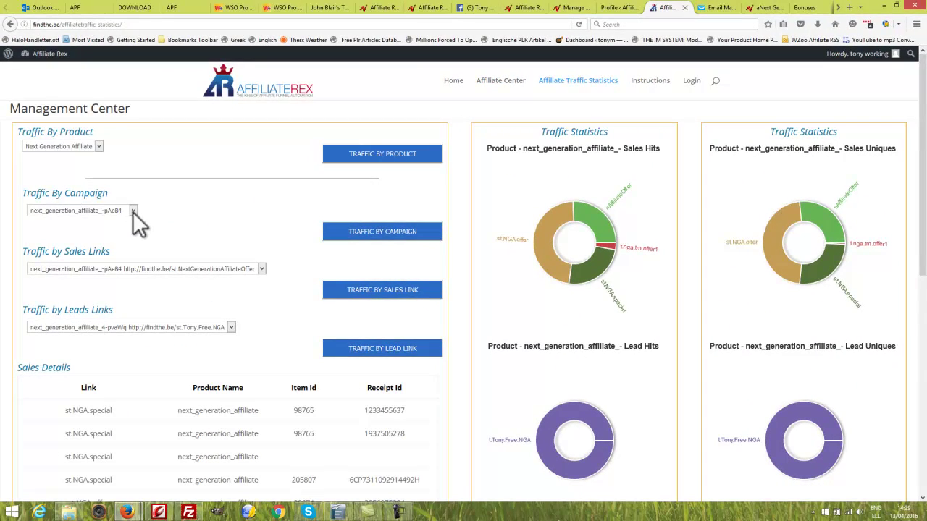
Display the traffic statistics for the campaign next_generation_affiliate_-pAeB4 and review its charts and total sales.
click(133, 211)
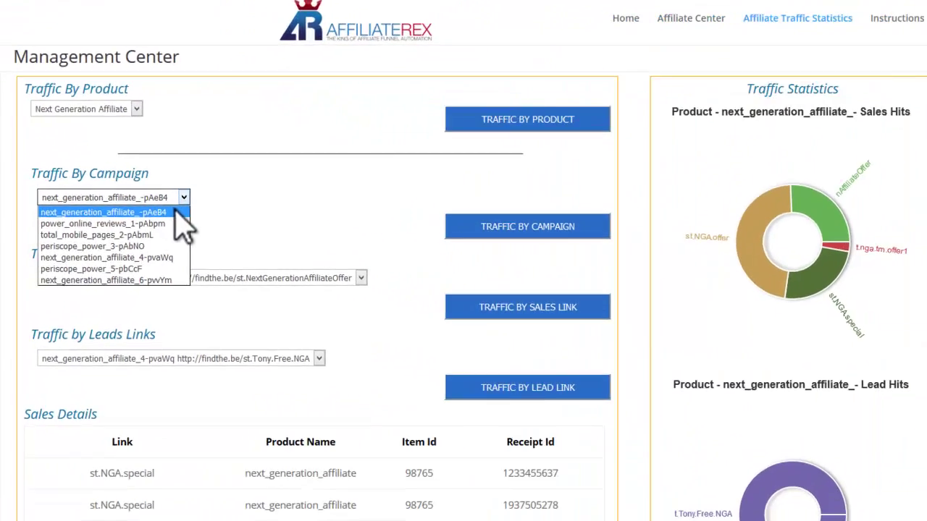
click(133, 219)
click(655, 223)
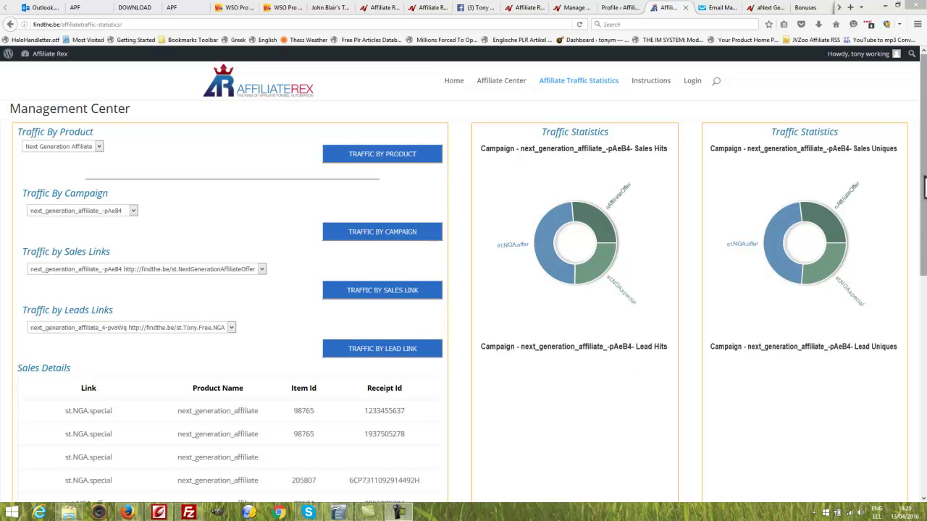
scroll(920, 217, down, 3)
scroll(463, 289, down, 3)
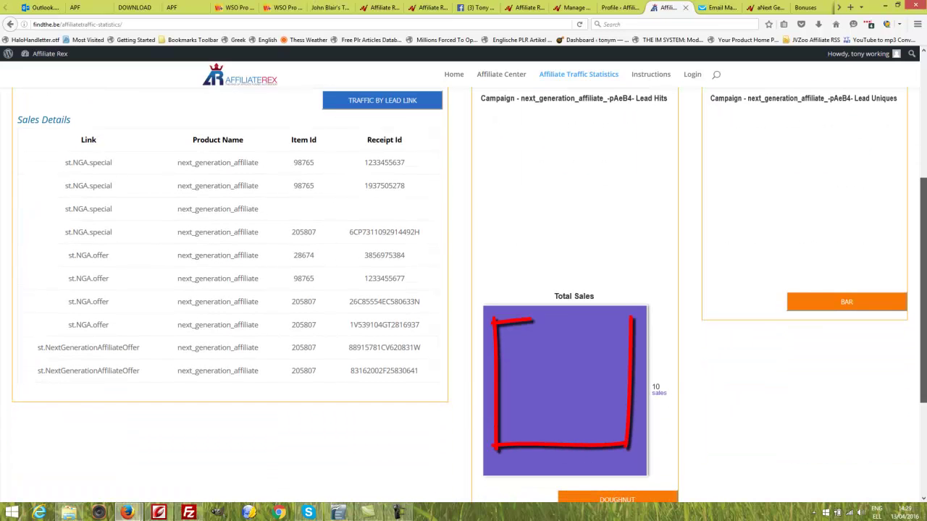
scroll(463, 289, up, 6)
mouse_move(91, 387)
mouse_down()
mouse_move(289, 490)
mouse_move(93, 388)
mouse_up()
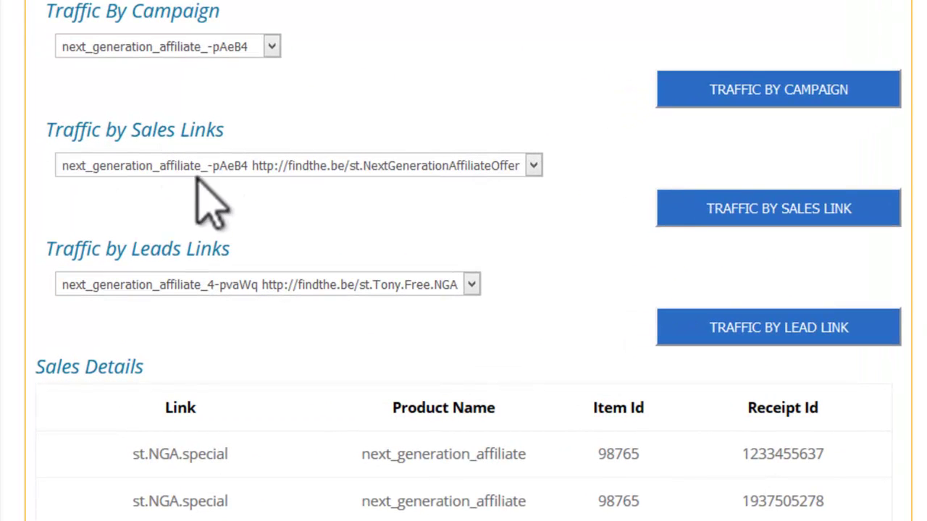
click(535, 167)
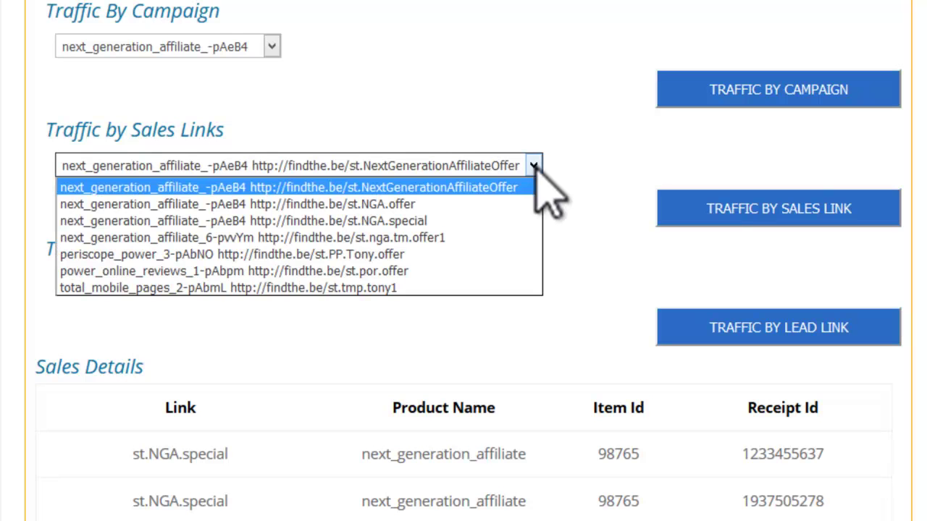
click(413, 221)
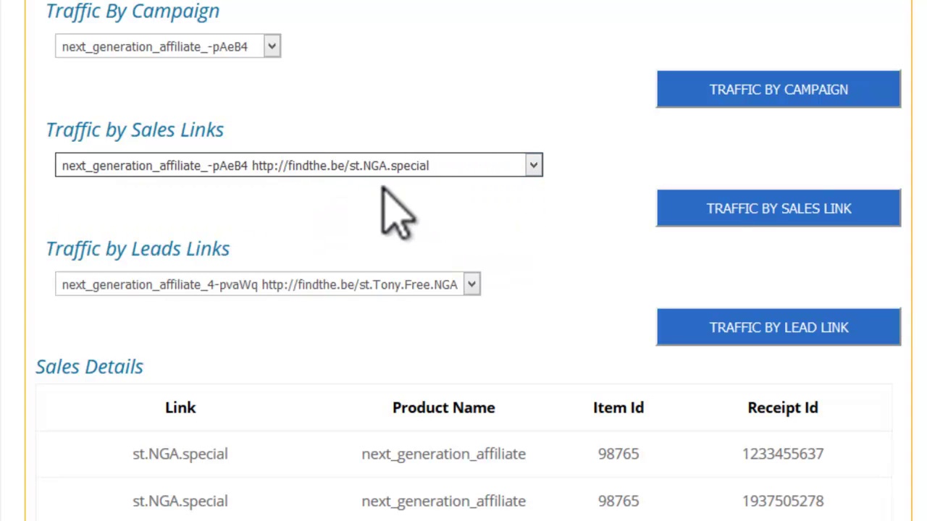
click(735, 217)
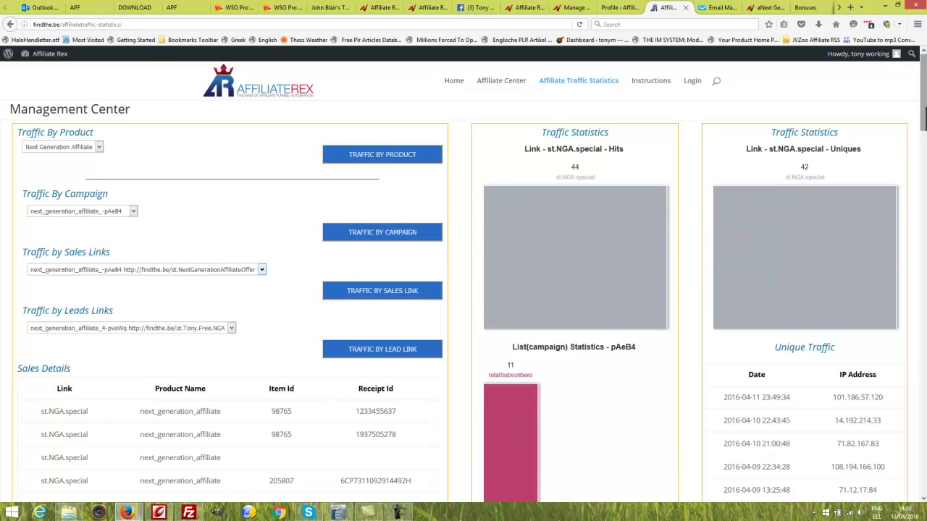
Examine the link's hits and uniques, the list statistics, total sales and the Unique Traffic table.
scroll(463, 279, down, 3)
scroll(463, 279, up, 1)
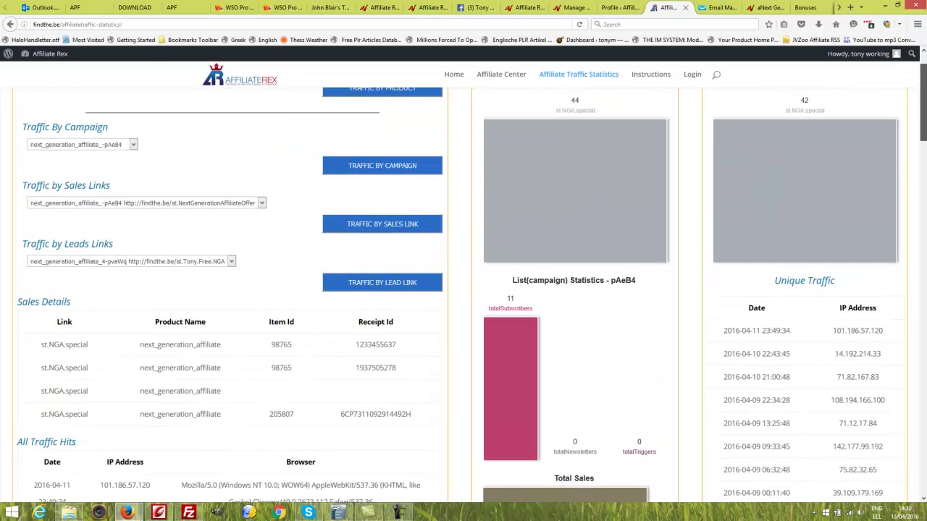
scroll(463, 290, up, 1)
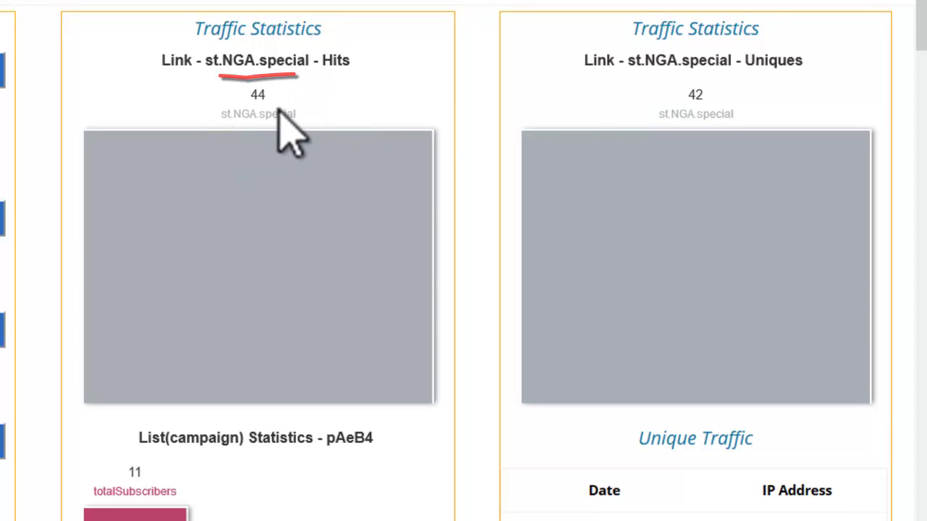
scroll(760, 223, down, 5)
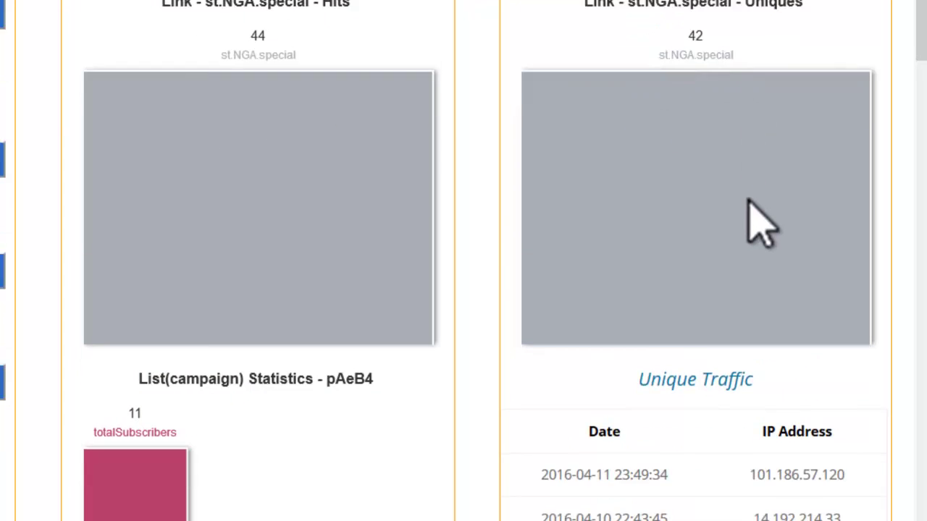
scroll(87, 149, down, 1)
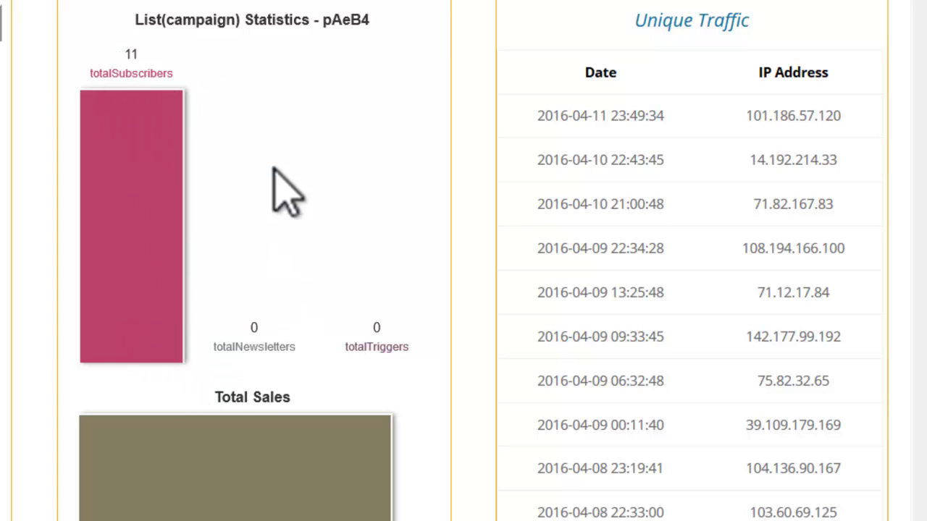
scroll(300, 137, down, 1)
scroll(323, 127, down, 1)
scroll(321, 217, up, 5)
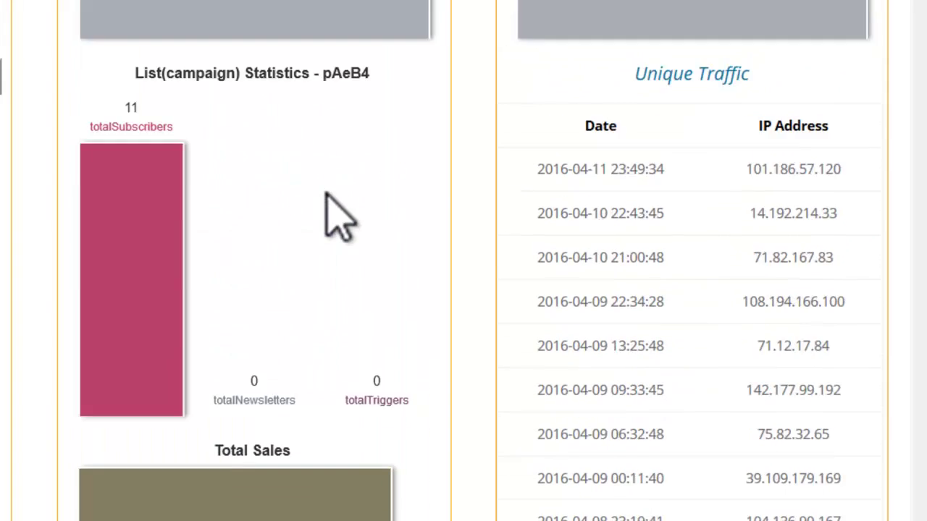
scroll(719, 238, up, 2)
scroll(710, 244, down, 3)
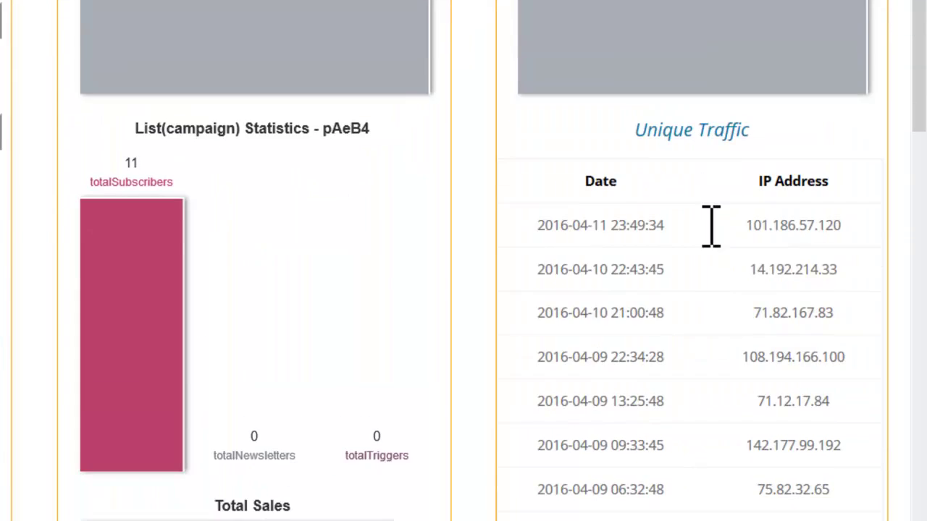
scroll(290, 336, down, 3)
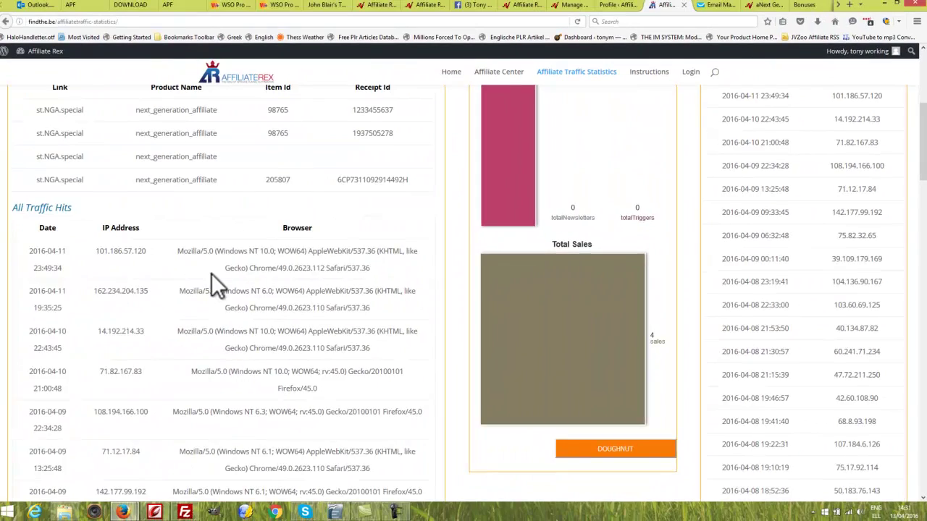
Examine the dates, IP addresses and browsers in the All Traffic Hits table, and recheck the link's Sales Details.
scroll(211, 273, up, 1)
mouse_move(31, 160)
mouse_down()
mouse_move(145, 234)
mouse_move(259, 248)
mouse_move(410, 247)
mouse_up()
click(410, 247)
scroll(434, 268, down, 2)
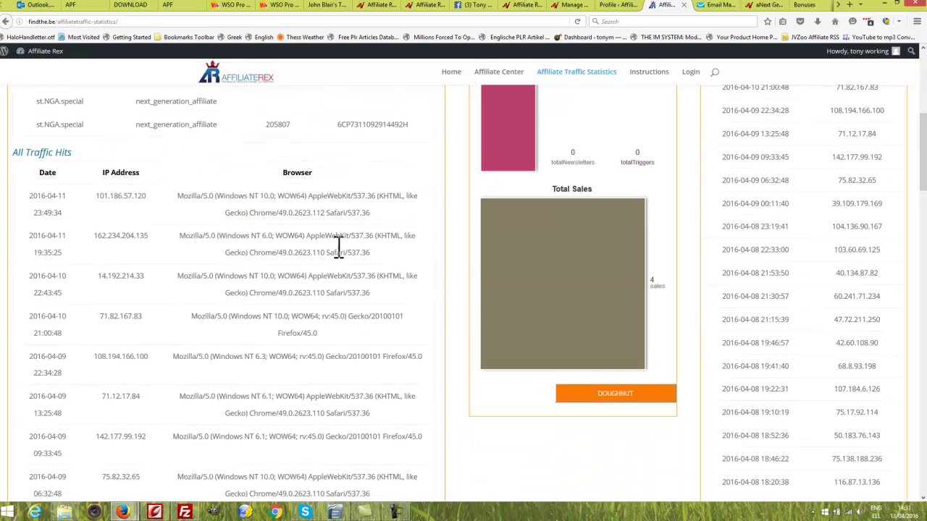
drag(28, 191, 206, 456)
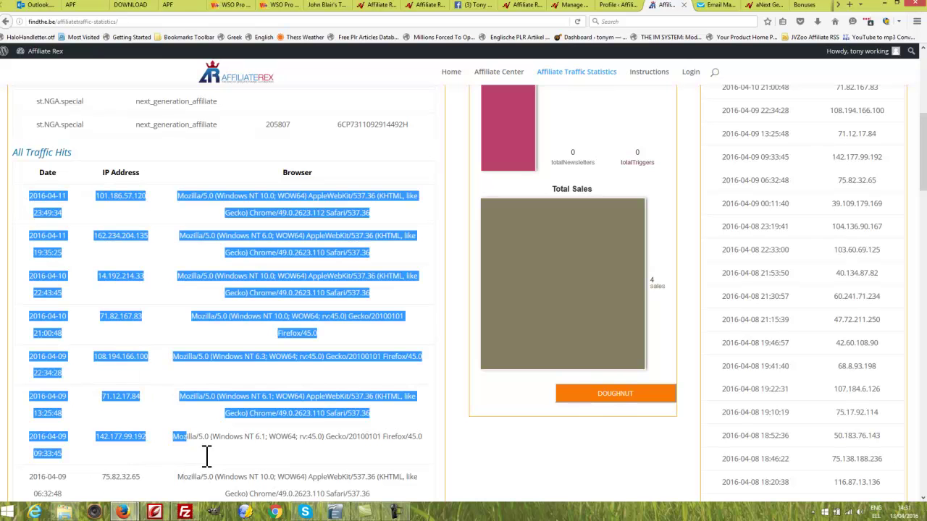
click(362, 274)
scroll(382, 275, up, 3)
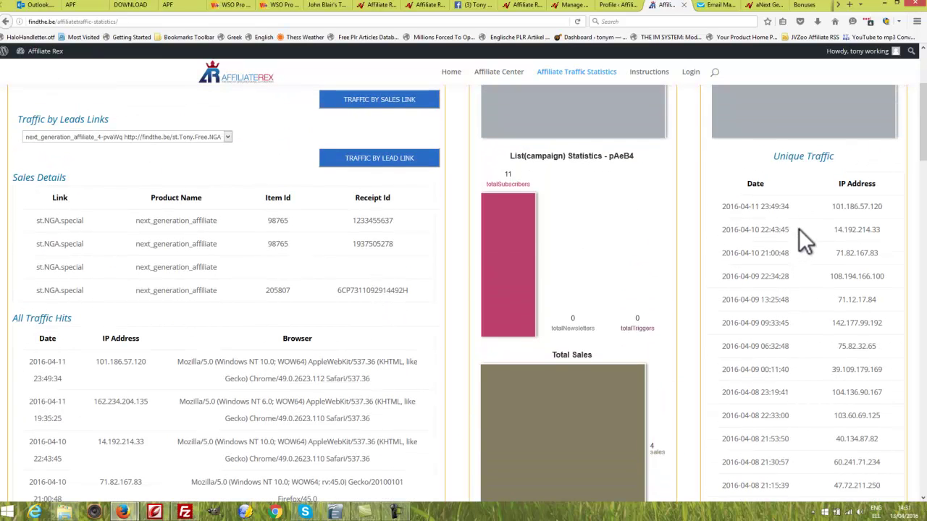
scroll(796, 234, down, 1)
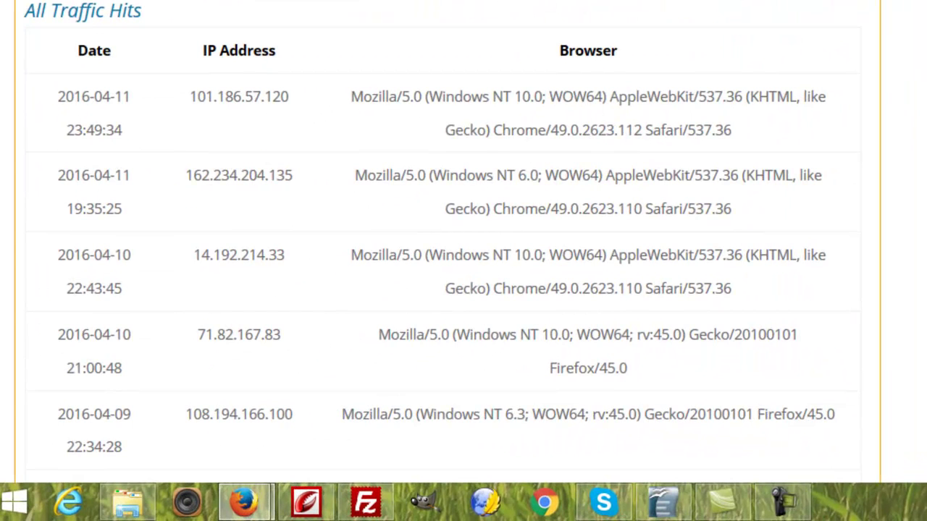
drag(353, 97, 636, 102)
scroll(447, 242, up, 5)
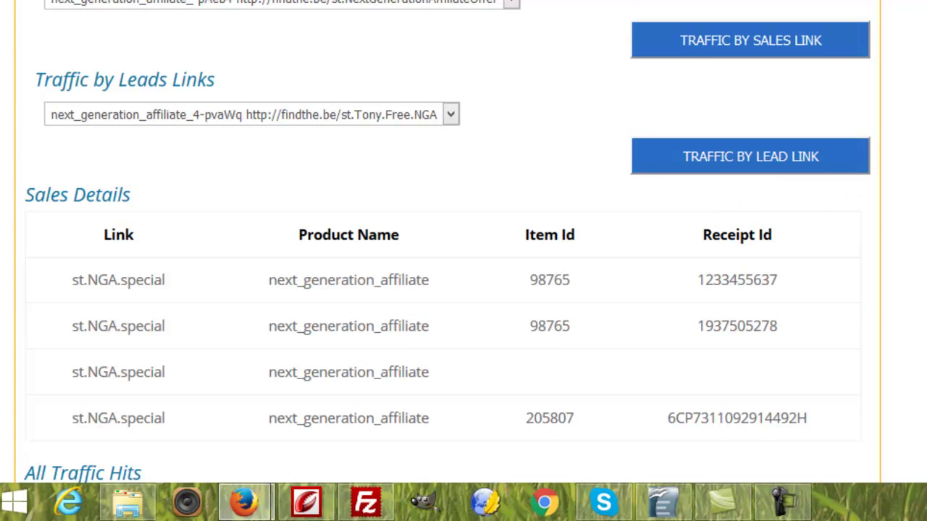
scroll(447, 242, up, 1)
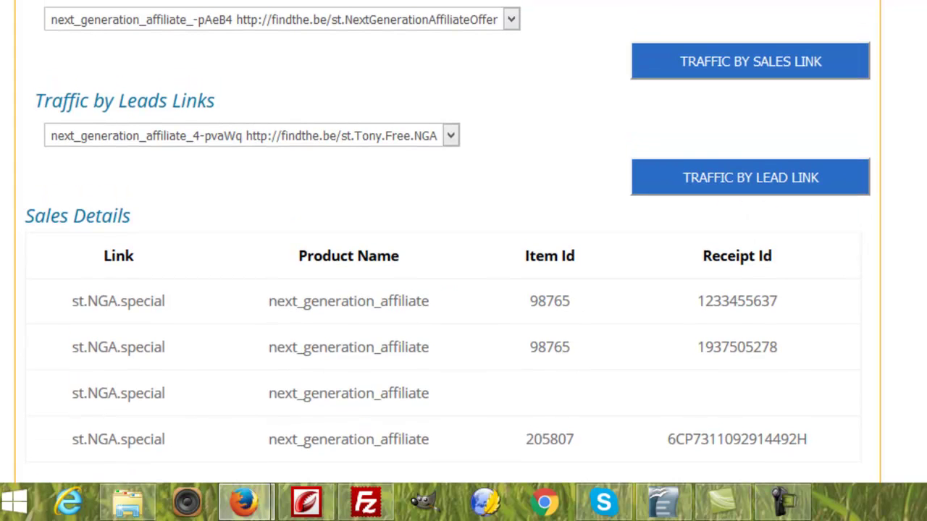
Display the traffic statistics for the product Next Generation Affiliate and review its sales, lead and total sales charts.
scroll(447, 242, down, 2)
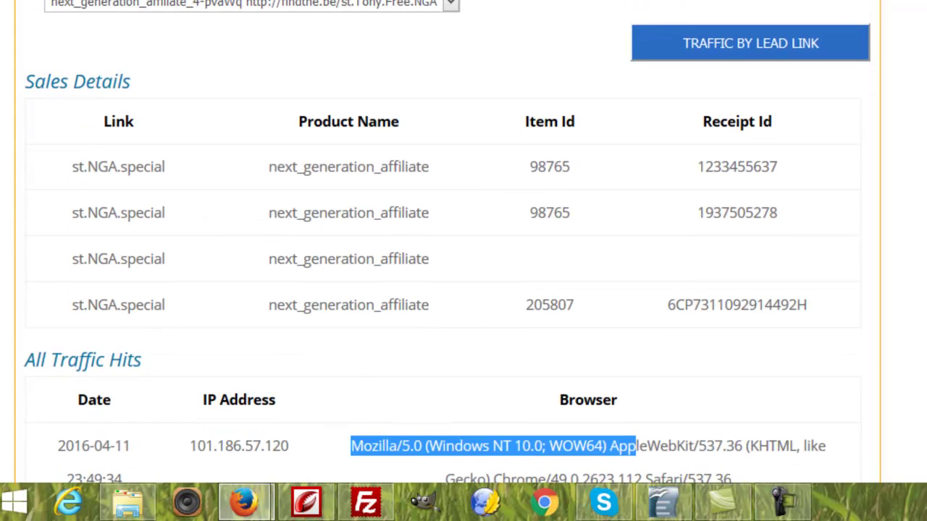
click(910, 58)
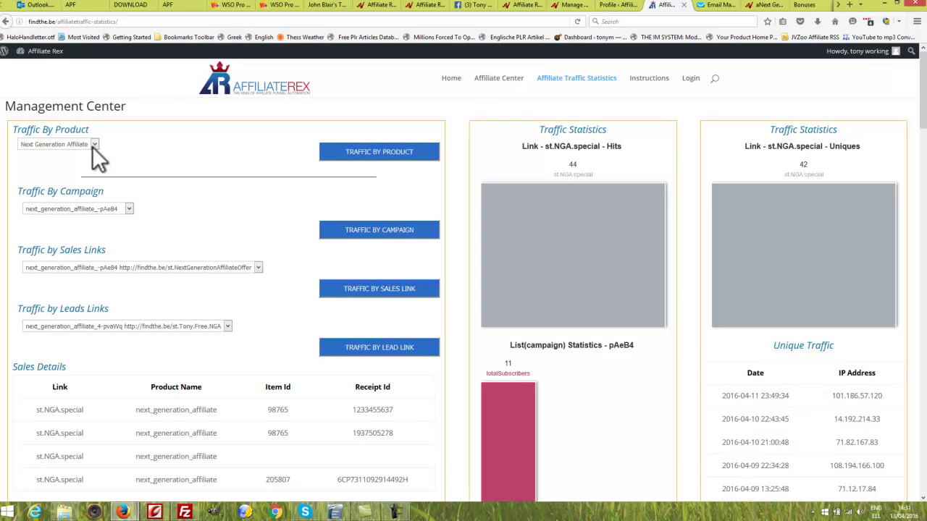
click(362, 149)
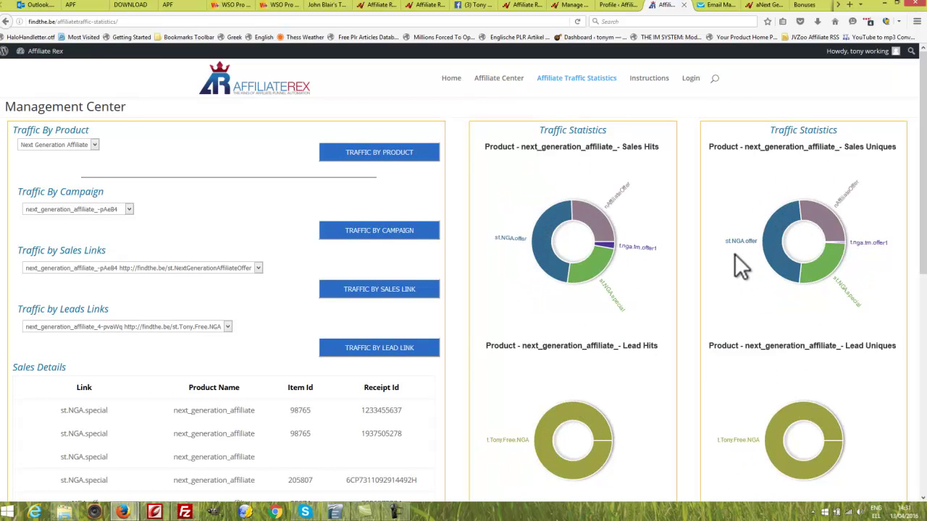
scroll(727, 259, down, 3)
scroll(727, 259, up, 3)
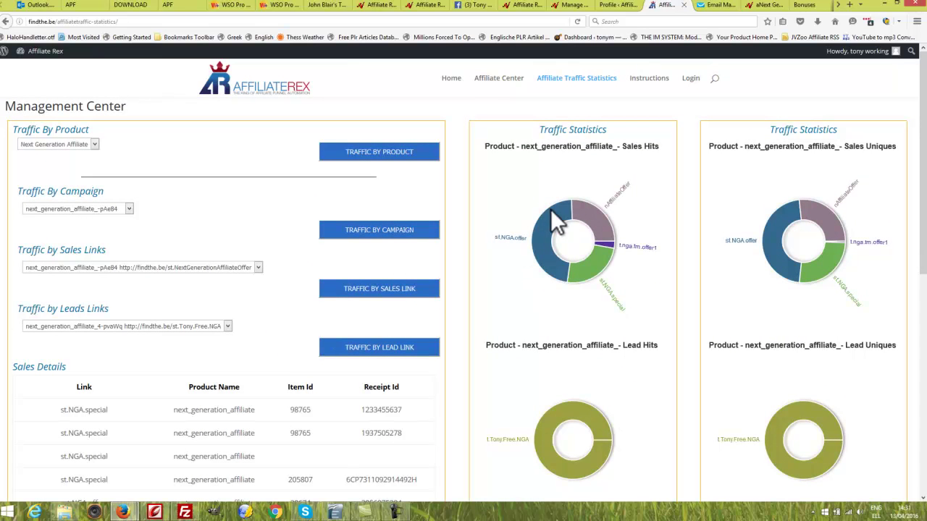
scroll(650, 273, down, 3)
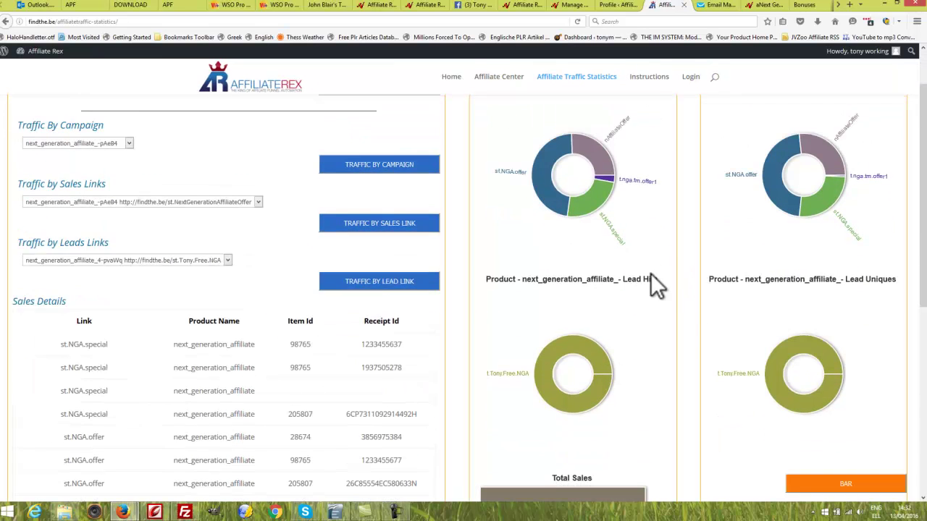
scroll(551, 227, down, 3)
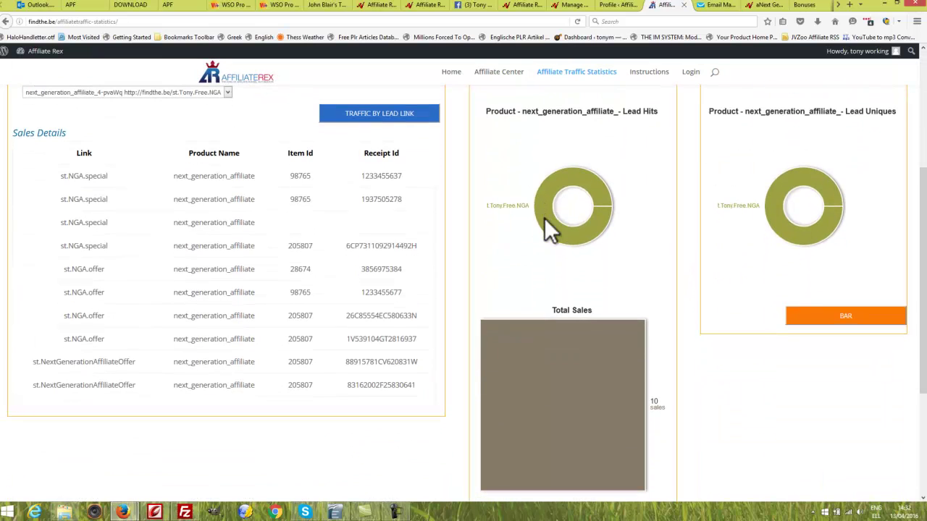
Switch the product's traffic charts to bar charts and compare hits and uniques per link, along with total sales.
click(846, 315)
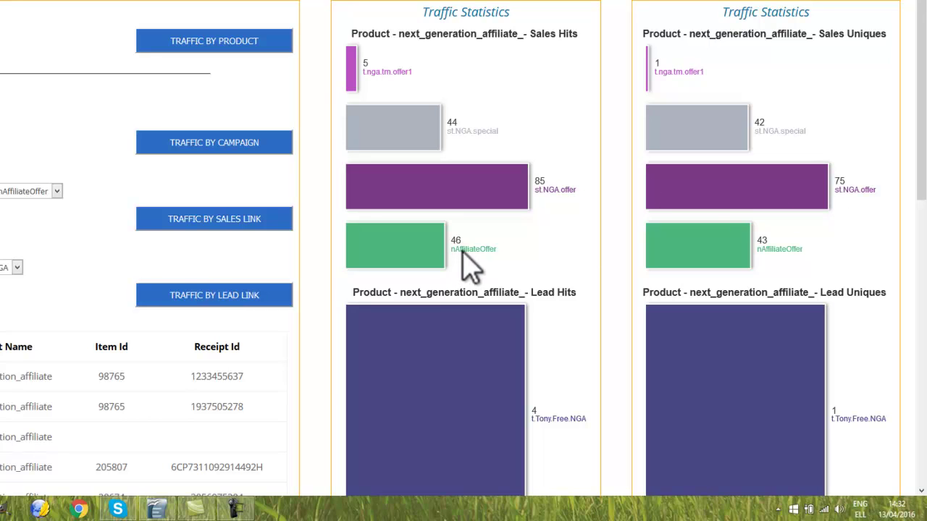
scroll(862, 243, down, 2)
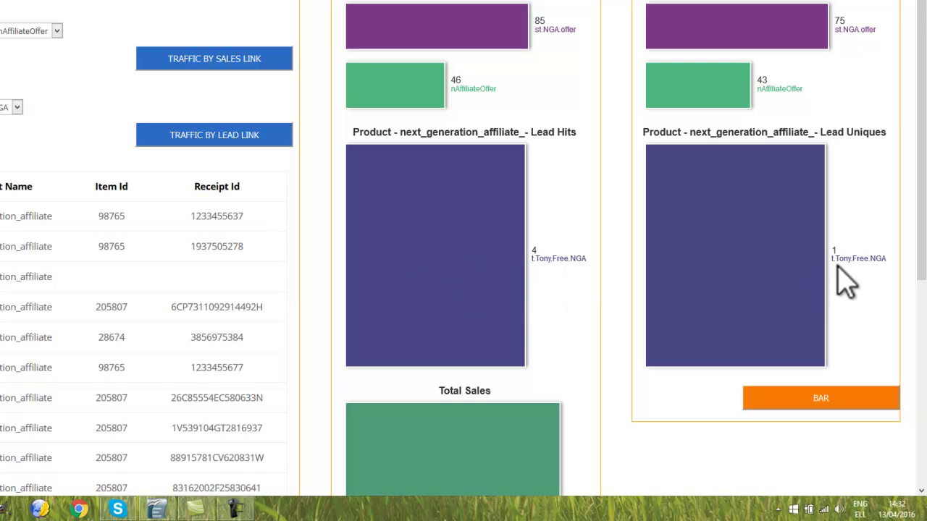
scroll(589, 275, down, 2)
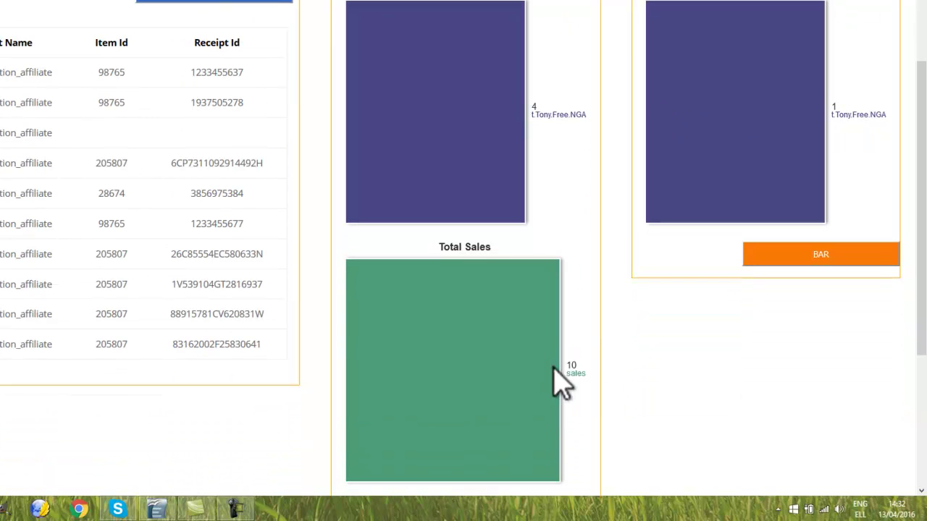
scroll(541, 380, up, 4)
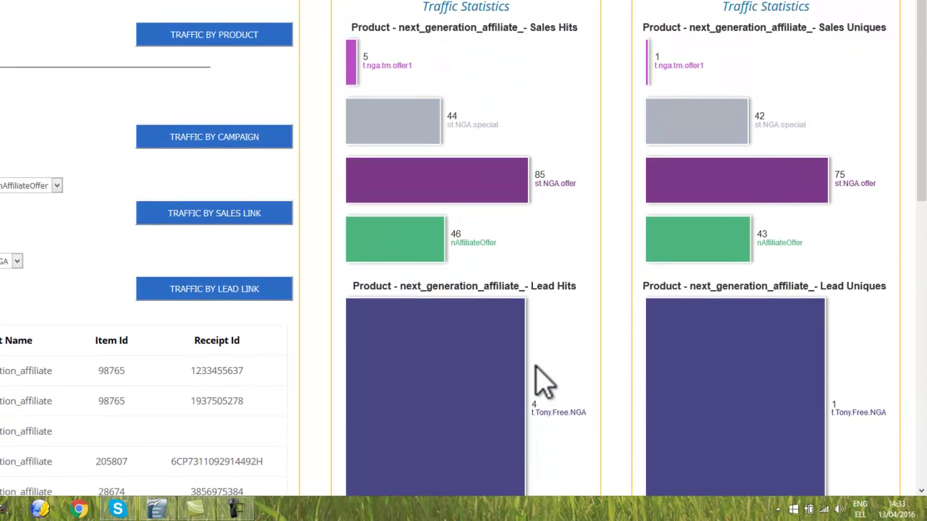